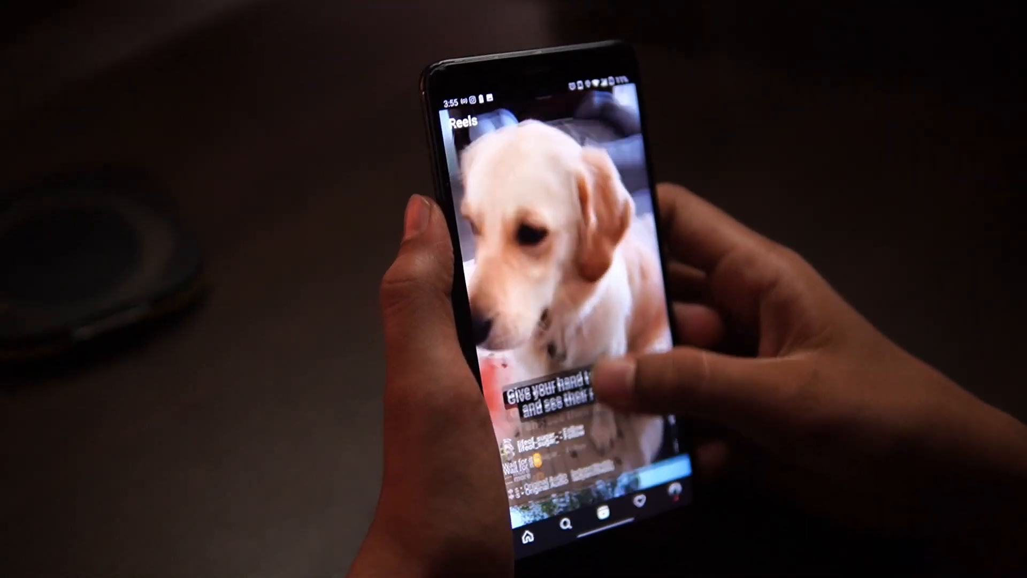
{"action": "scroll", "coordinate": [535, 321], "scroll_direction": "down", "scroll_amount": 1}
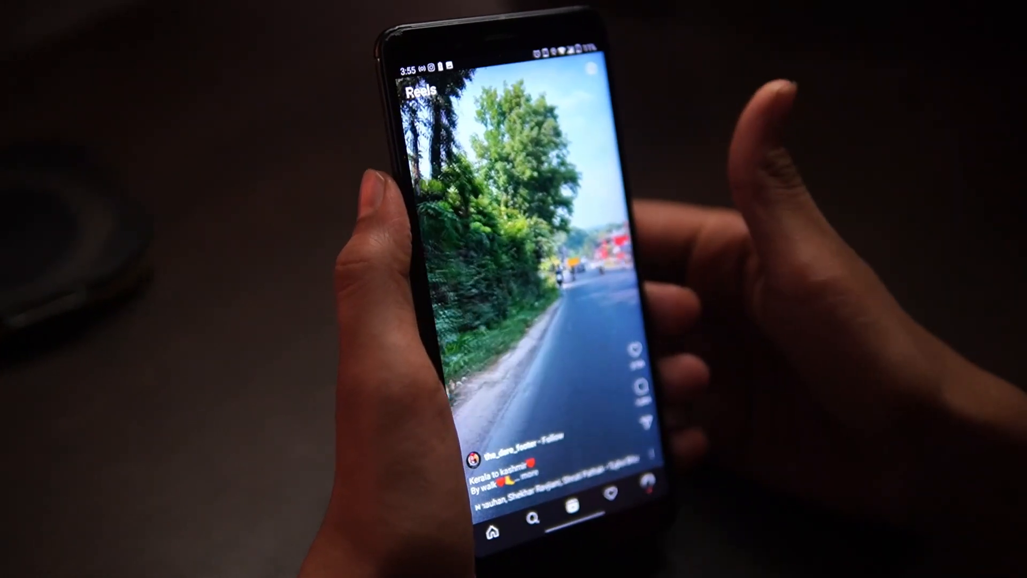
{"action": "scroll", "coordinate": [585, 394], "scroll_direction": "down", "scroll_amount": 1}
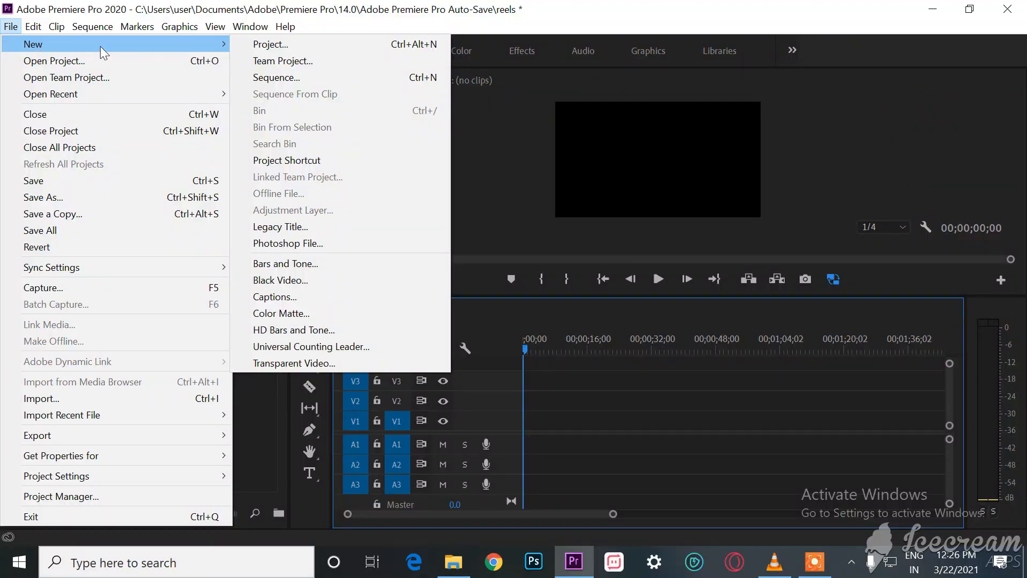
{"action": "left_click", "coordinate": [274, 78]}
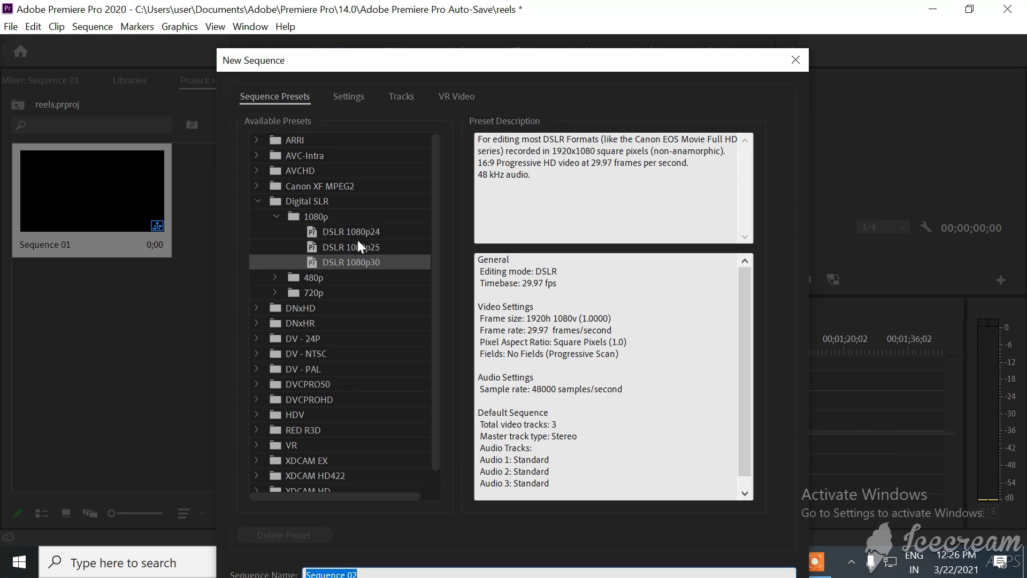
{"action": "left_click", "coordinate": [795, 61]}
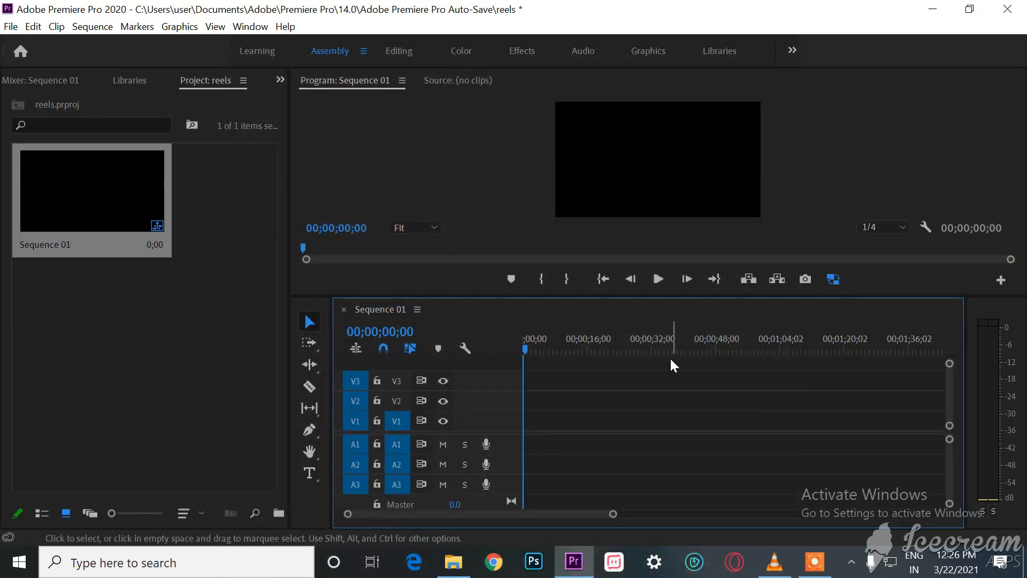
{"action": "left_click_drag", "start_coordinate": [652, 349], "coordinate": [524, 352]}
Open the settings of Sequence 01 and set the timebase to 60.00 frames/second
{"action": "left_click", "coordinate": [92, 26]}
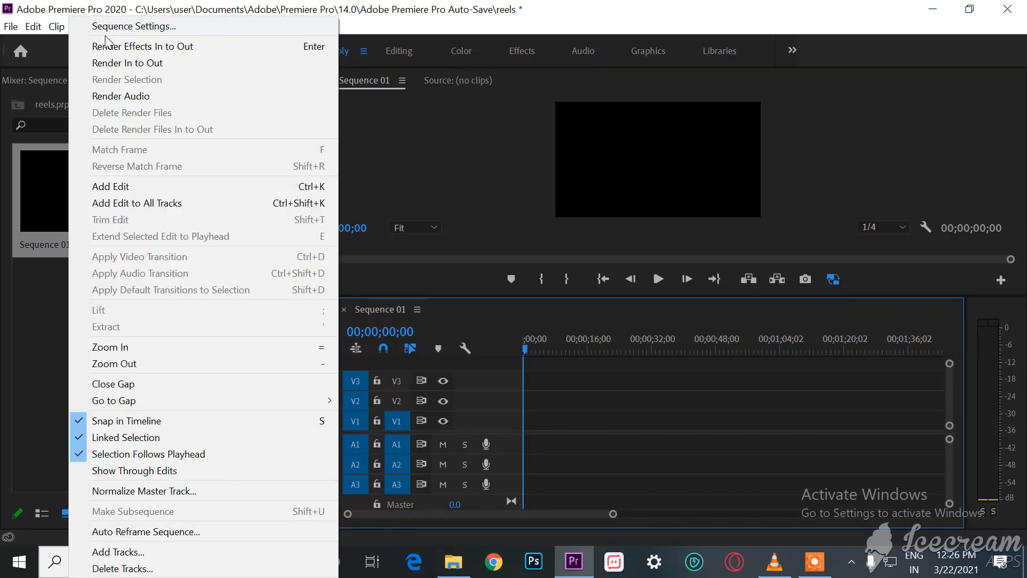
{"action": "left_click", "coordinate": [123, 30]}
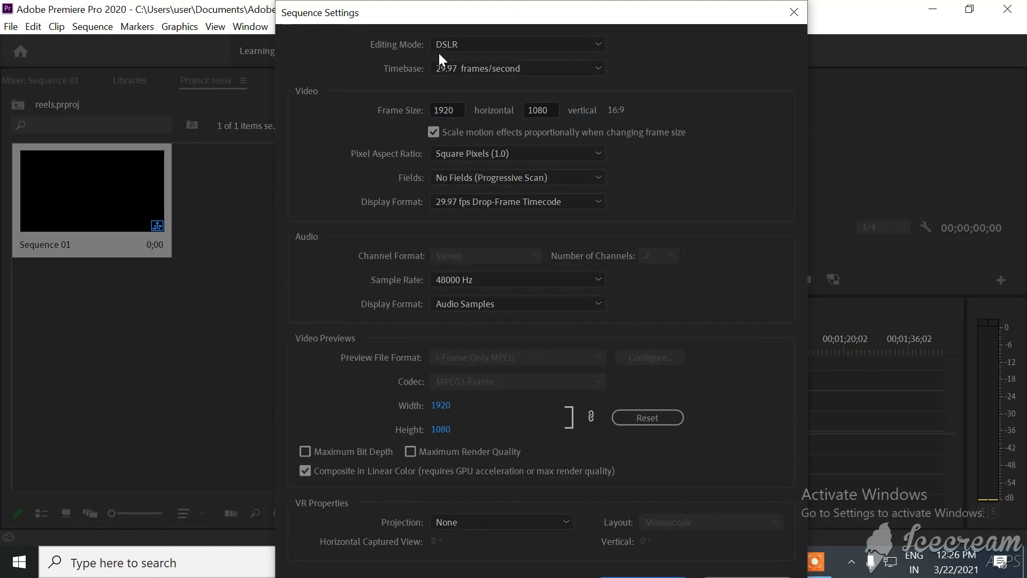
{"action": "left_click", "coordinate": [480, 45]}
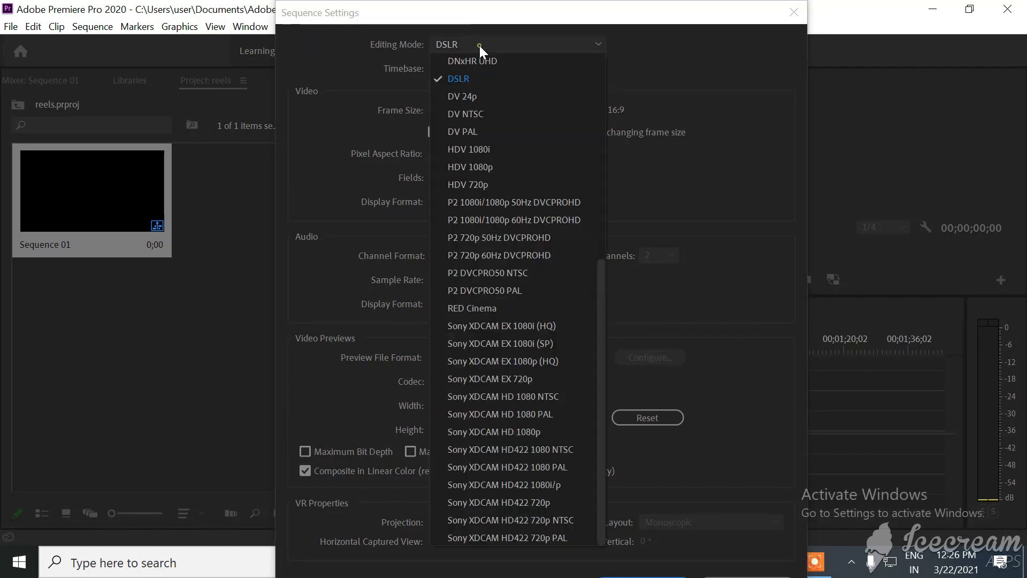
{"action": "left_click", "coordinate": [342, 52]}
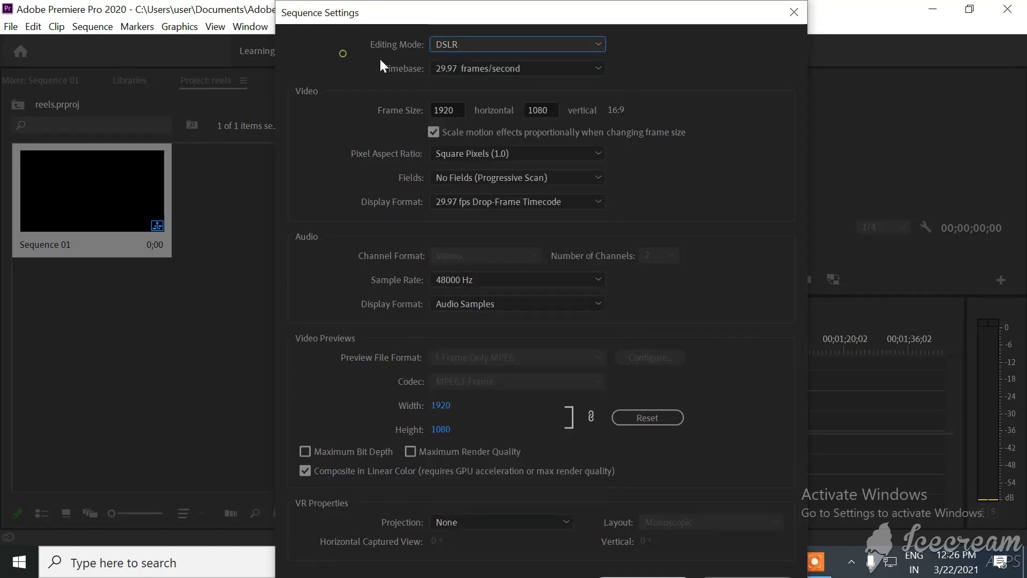
{"action": "left_click", "coordinate": [523, 68]}
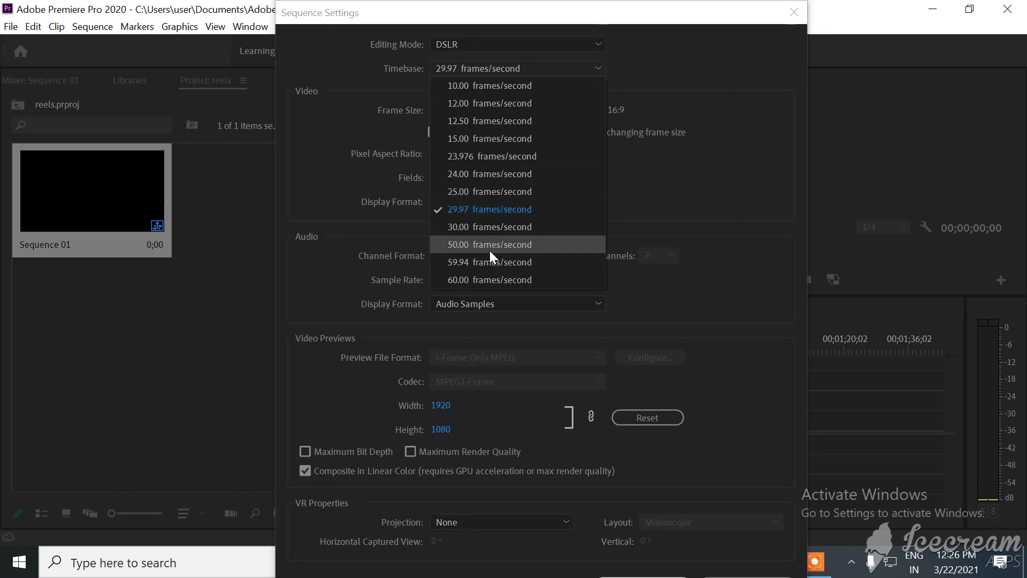
{"action": "left_click", "coordinate": [486, 279]}
Set the sequence's editing mode to Custom and its timebase to 60.00 frames/second
{"action": "left_click", "coordinate": [476, 49]}
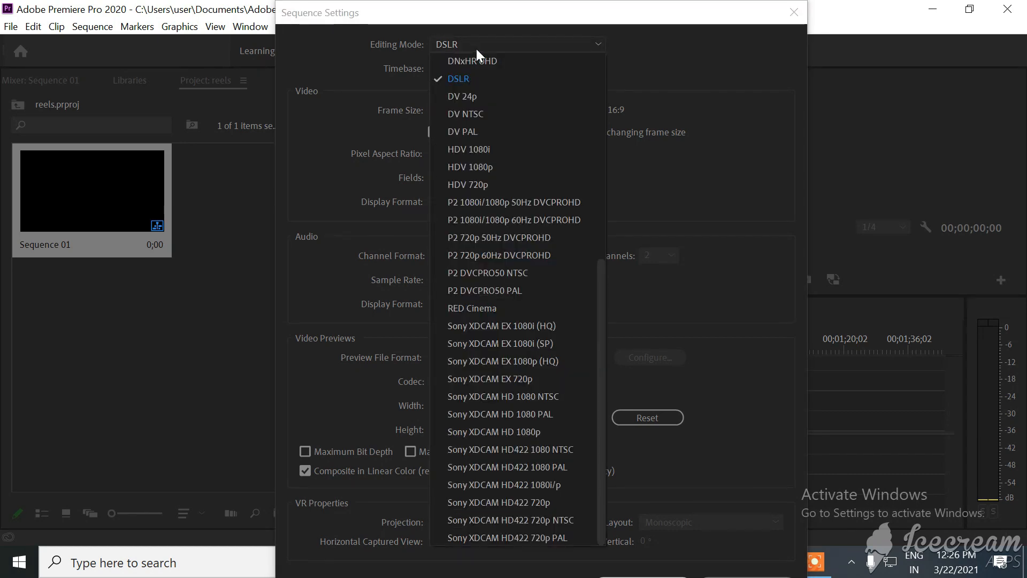
{"action": "scroll", "coordinate": [476, 49], "scroll_direction": "up", "scroll_amount": 2}
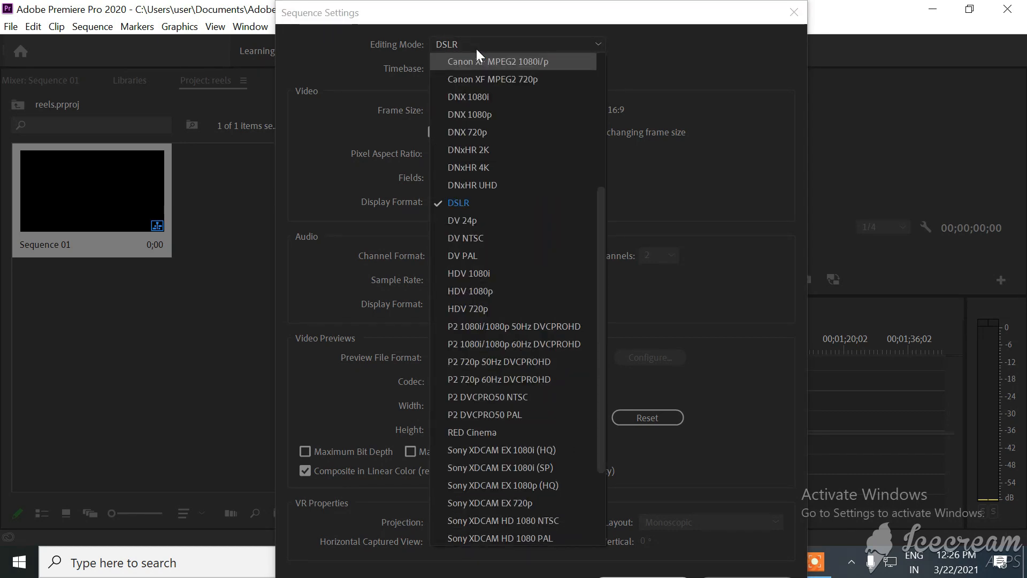
{"action": "scroll", "coordinate": [477, 50], "scroll_direction": "up", "scroll_amount": 4}
{"action": "left_click", "coordinate": [477, 49]}
{"action": "scroll", "coordinate": [476, 46], "scroll_direction": "up", "scroll_amount": 3}
{"action": "left_click", "coordinate": [476, 44]}
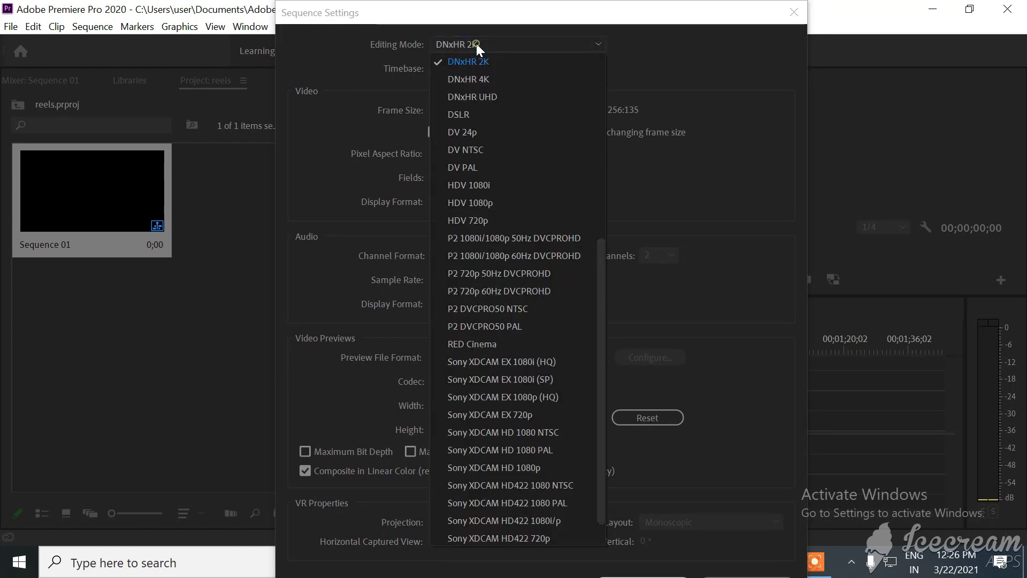
{"action": "scroll", "coordinate": [480, 58], "scroll_direction": "up", "scroll_amount": 4}
{"action": "left_click", "coordinate": [477, 63]}
{"action": "left_click", "coordinate": [477, 65]}
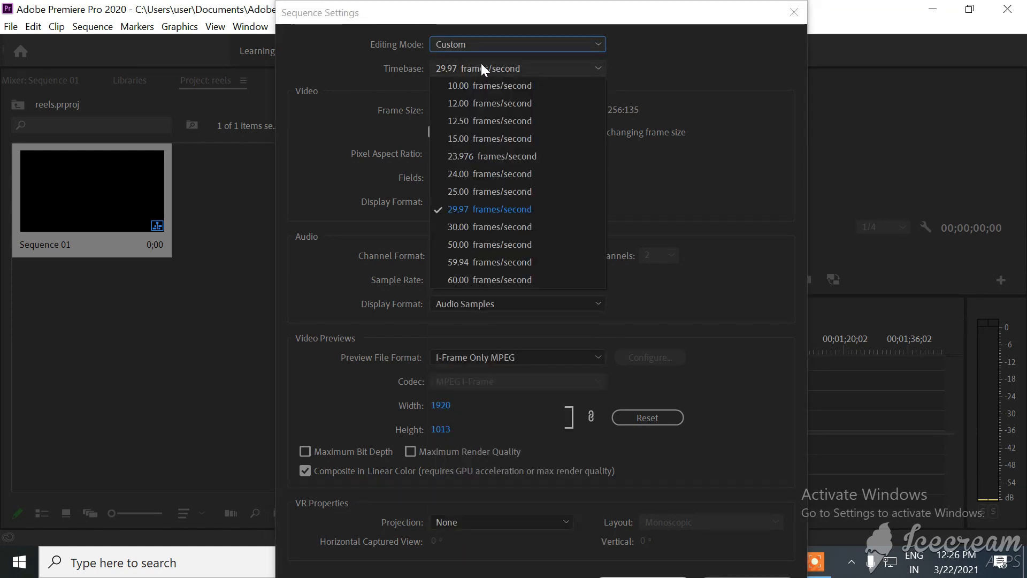
{"action": "left_click", "coordinate": [472, 278]}
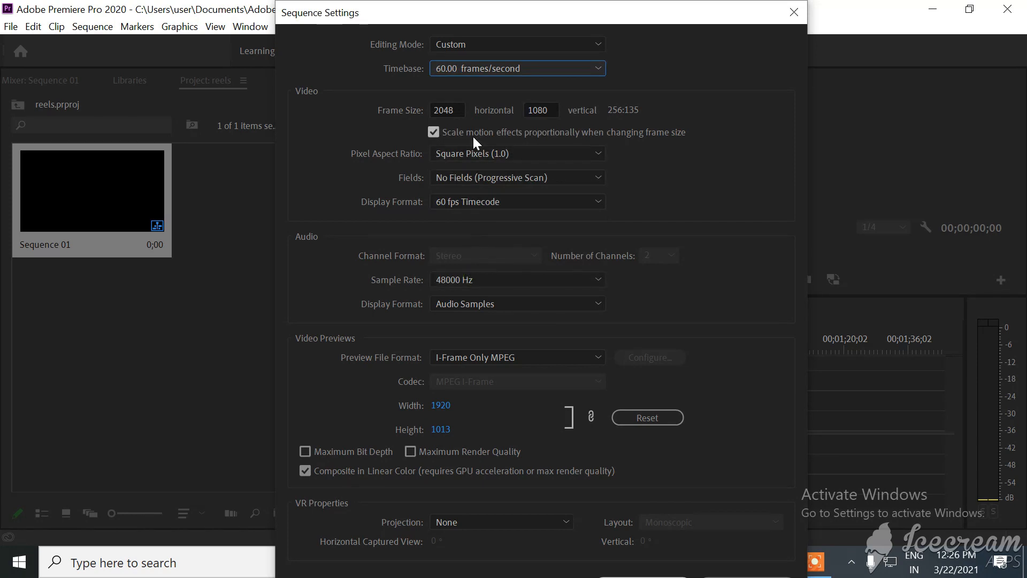
Set the frame size to 1080 horizontal by 1920 vertical and apply the sequence settings
{"action": "left_click", "coordinate": [454, 110]}
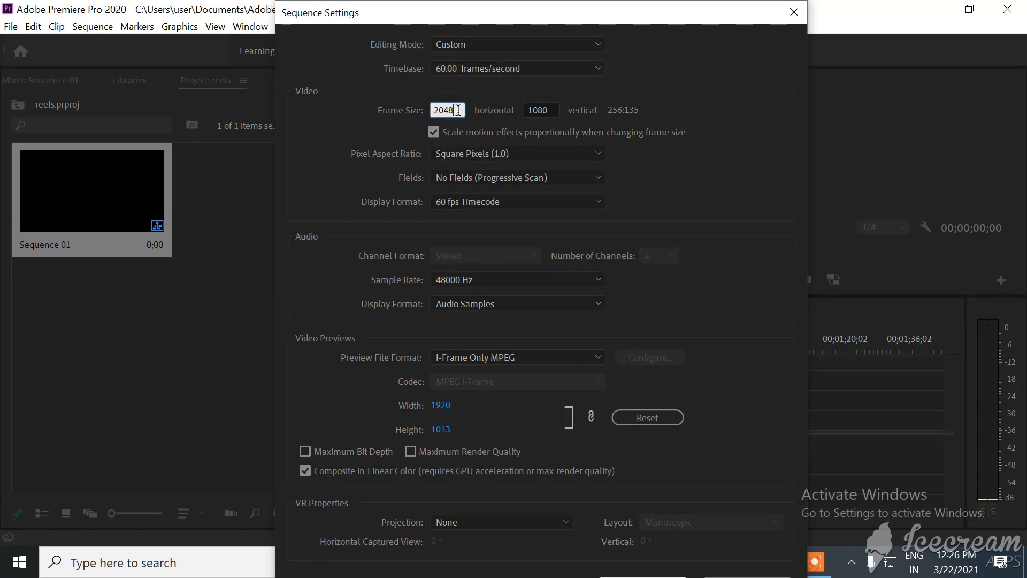
{"action": "left_click_drag", "start_coordinate": [458, 110], "coordinate": [430, 118]}
{"action": "type", "text": "1080"}
{"action": "left_click", "coordinate": [553, 111]}
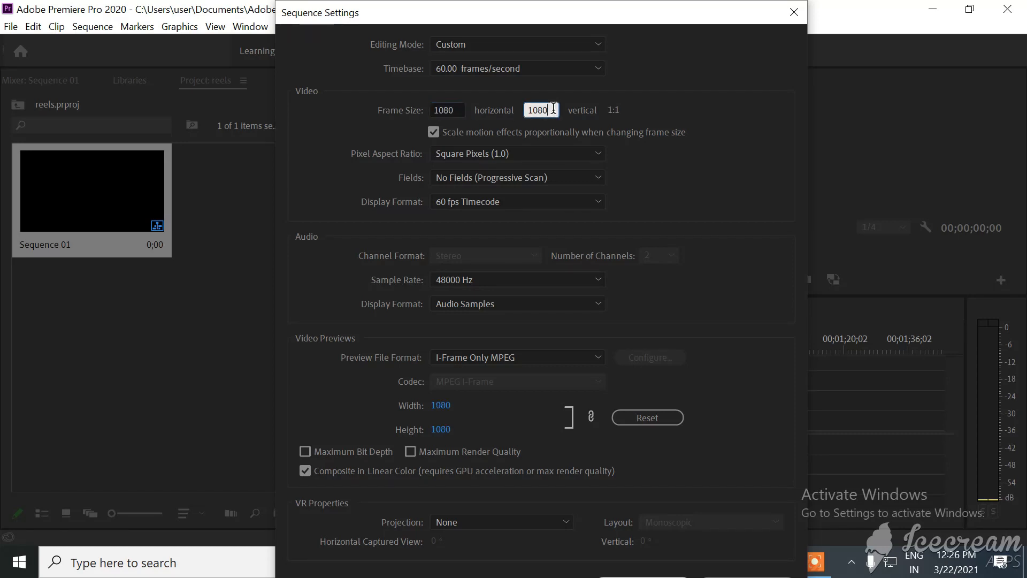
{"action": "left_click_drag", "start_coordinate": [554, 111], "coordinate": [520, 115]}
{"action": "type", "text": "1920"}
{"action": "key", "text": "Return"}
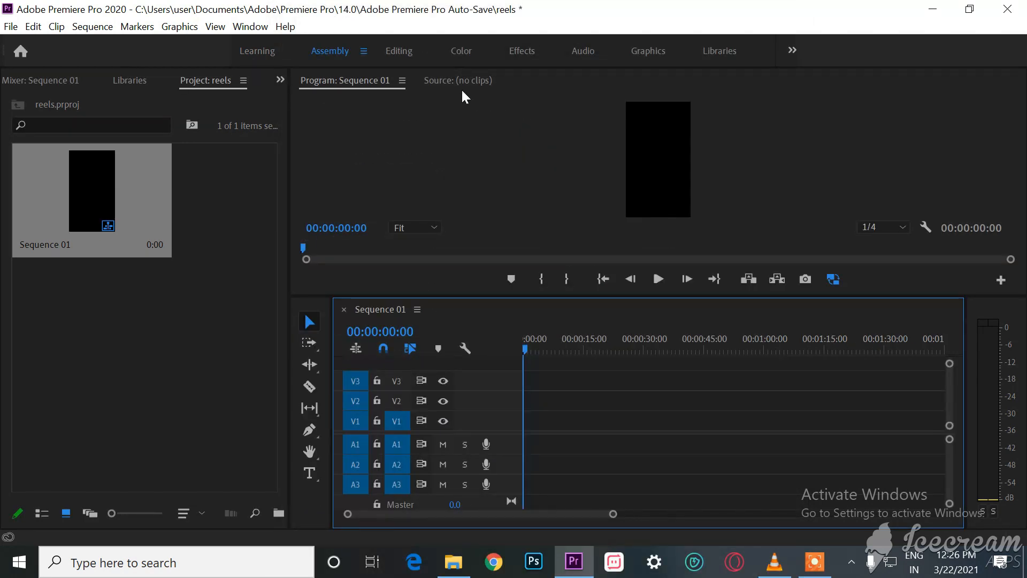
Reopen the sequence settings and set the frame size to 1920 horizontal by 1080 vertical
{"action": "left_click", "coordinate": [93, 26]}
{"action": "left_click", "coordinate": [131, 26]}
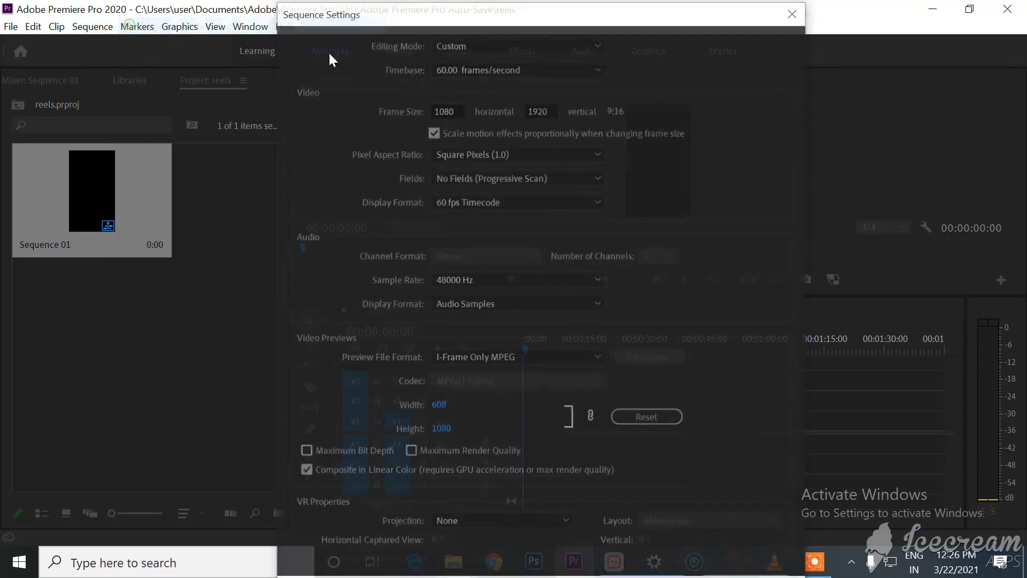
{"action": "double_click", "coordinate": [448, 109]}
{"action": "type", "text": "1"}
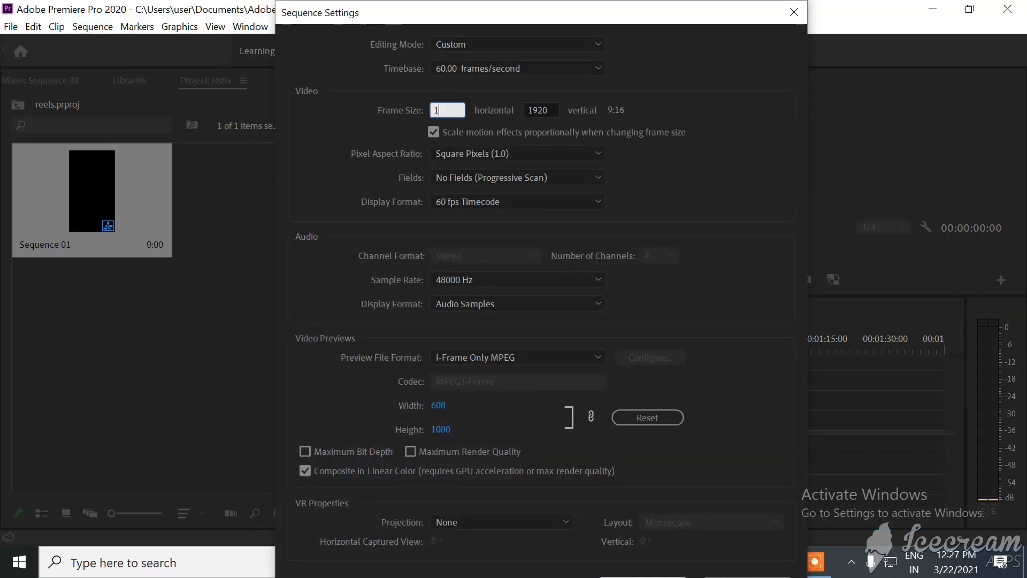
{"action": "double_click", "coordinate": [550, 110]}
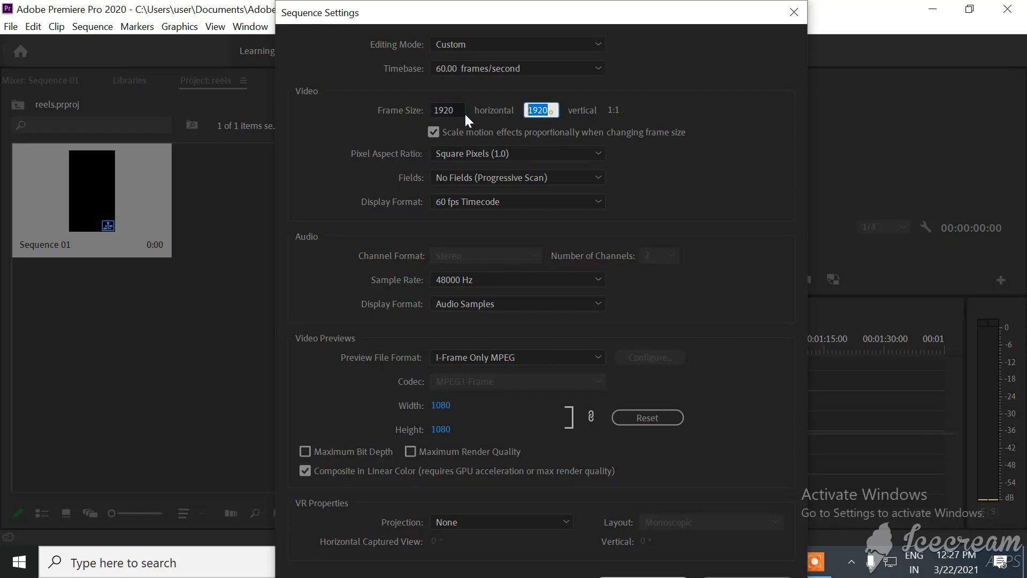
{"action": "type", "text": "1080"}
{"action": "left_click", "coordinate": [610, 109]}
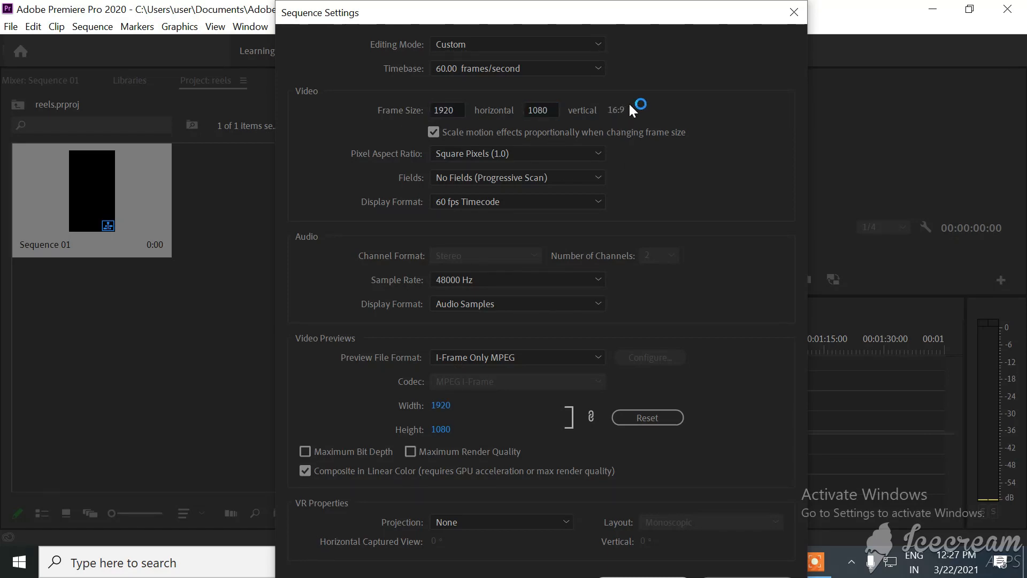
{"action": "left_click", "coordinate": [459, 113]}
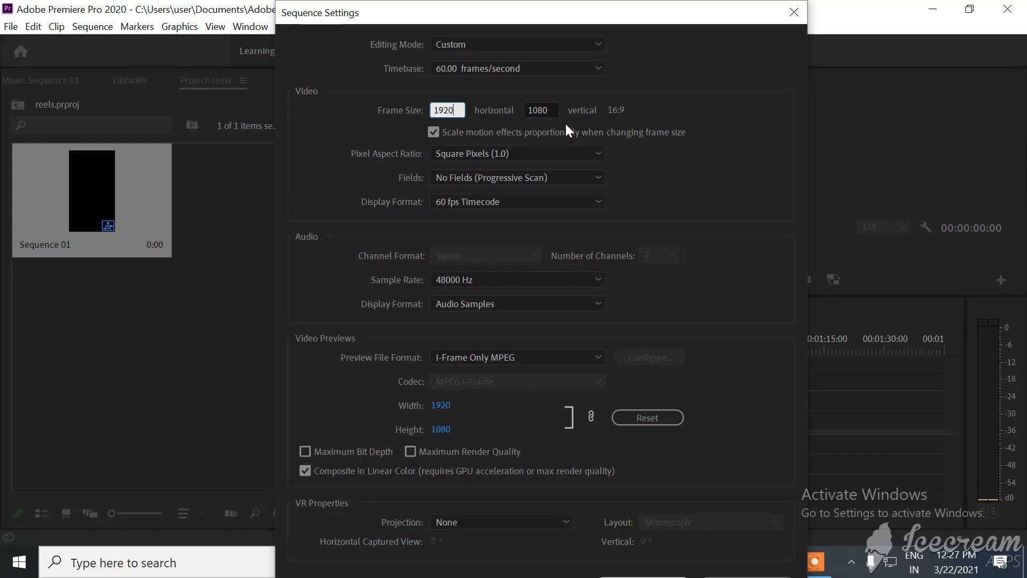
{"action": "left_click", "coordinate": [622, 110]}
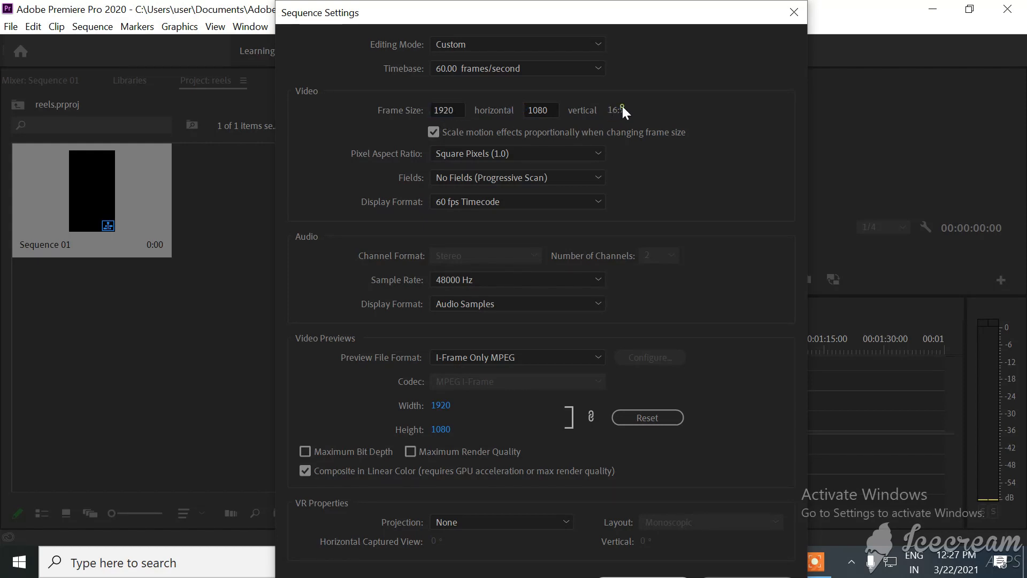
Set the horizontal frame size to 864 for a 4:5 aspect ratio
{"action": "double_click", "coordinate": [452, 111]}
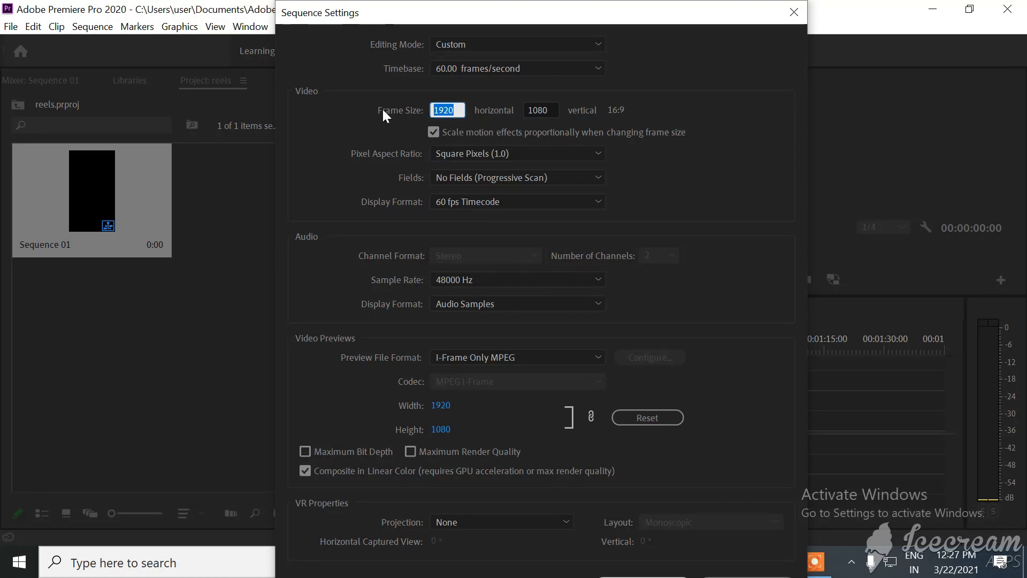
{"action": "type", "text": "864"}
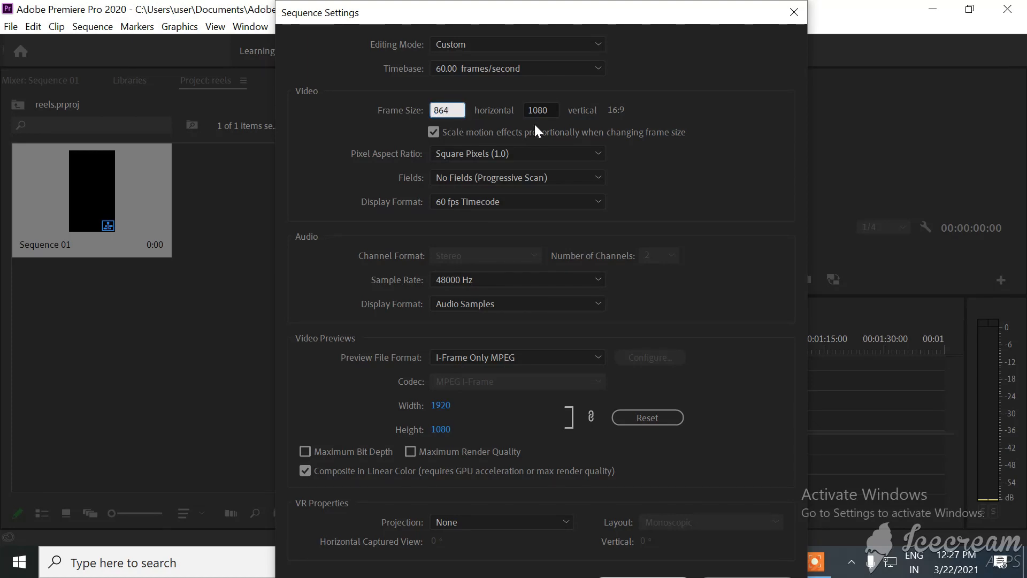
{"action": "left_click", "coordinate": [659, 120]}
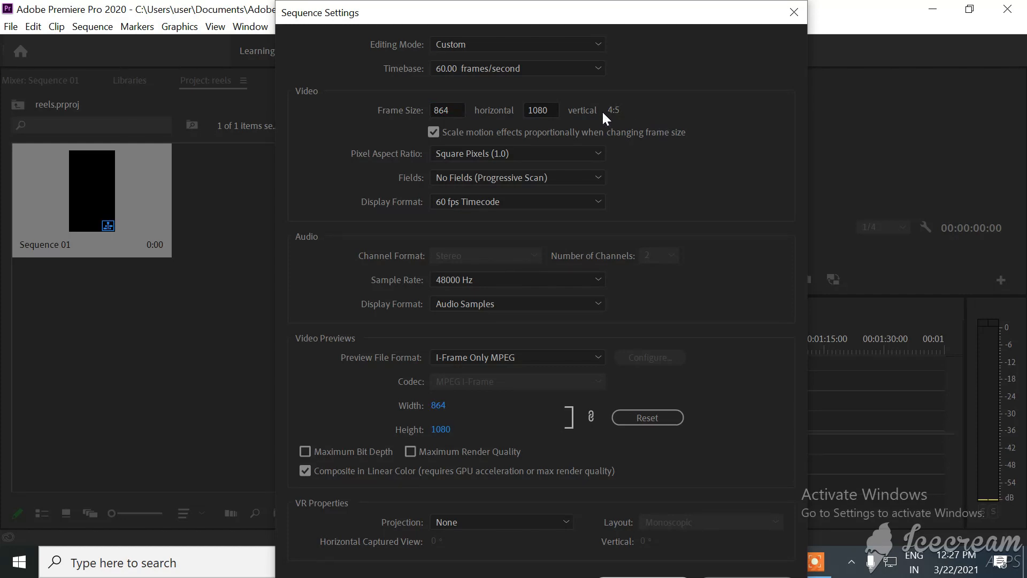
Set the frame size to 1080 horizontal by 1920 vertical for a 9:16 ratio and apply the sequence settings
{"action": "left_click", "coordinate": [458, 107]}
{"action": "type", "text": "108"}
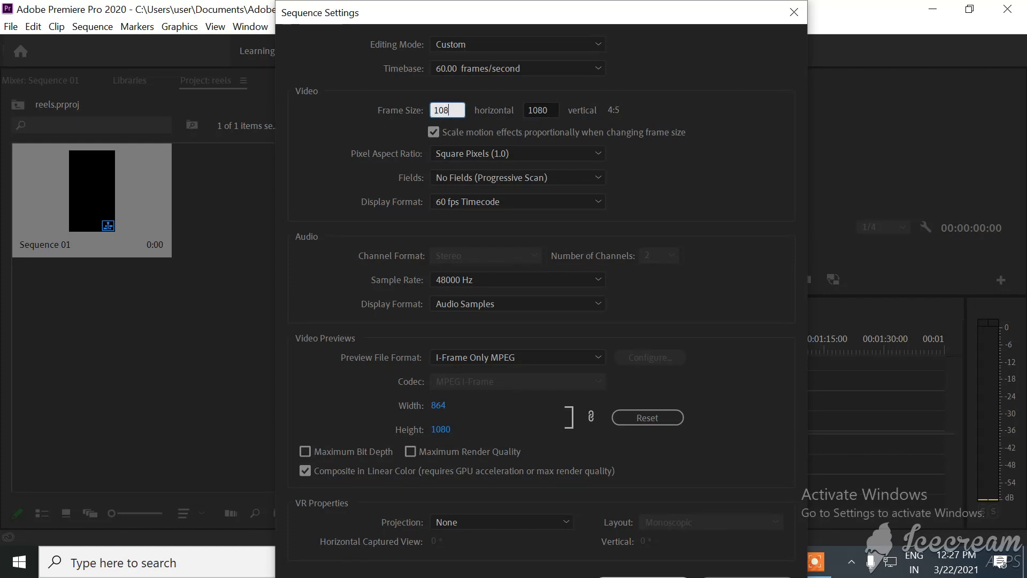
{"action": "type", "text": "0"}
{"action": "key", "text": "Tab"}
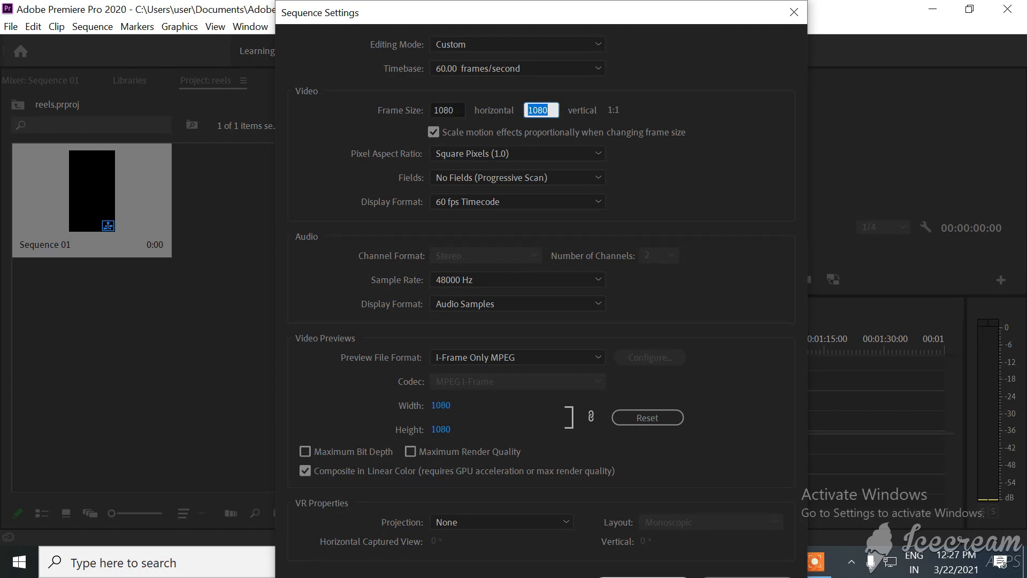
{"action": "type", "text": "192"}
{"action": "left_click", "coordinate": [666, 102]}
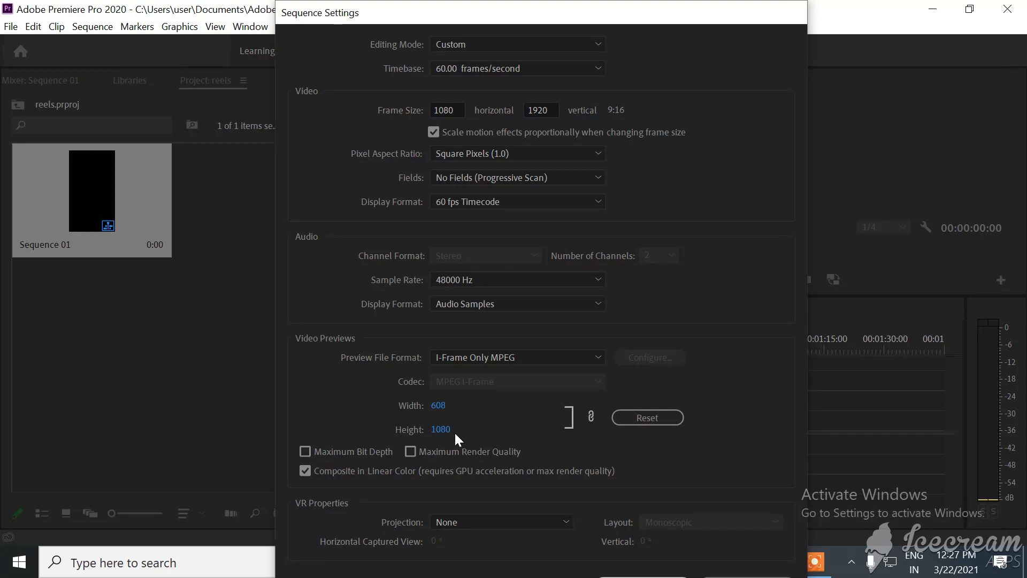
{"action": "key", "text": "Return"}
Switch to File Explorer, browse to Documents > Adobe > Premiere Pro > 14.0 and import the clip C1509_1.mp4 into the reels project
{"action": "left_click", "coordinate": [202, 357]}
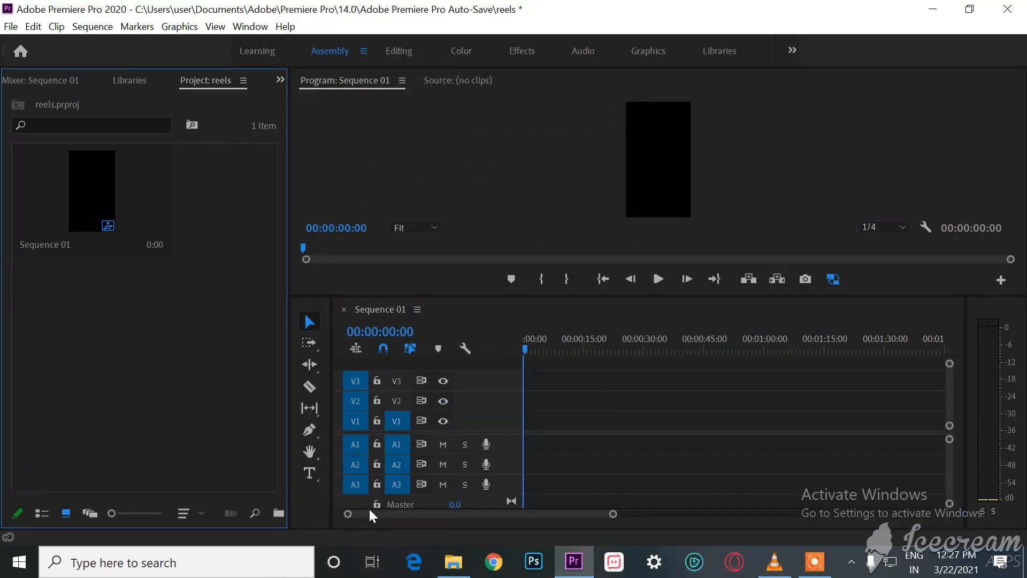
{"action": "left_click", "coordinate": [455, 566]}
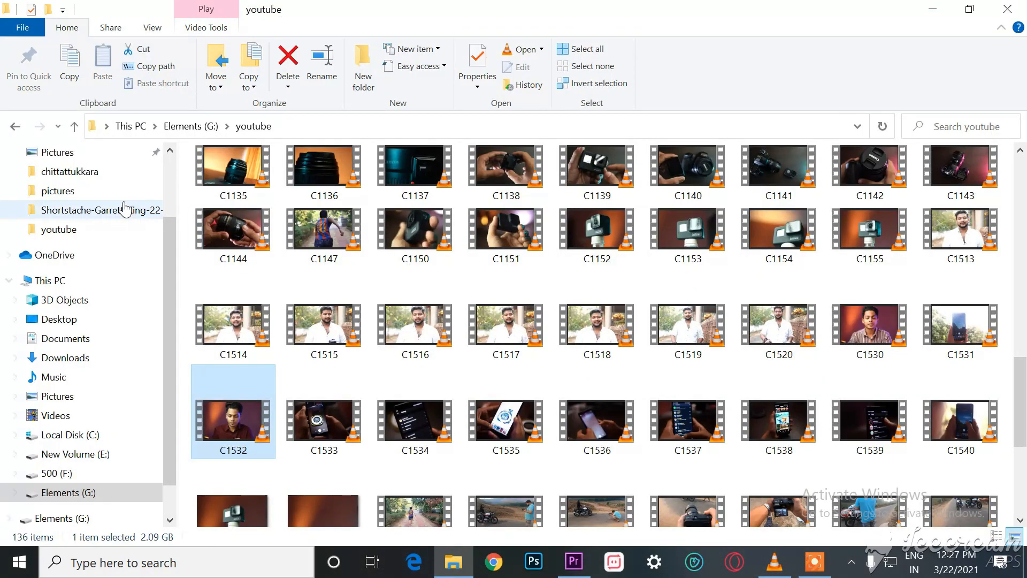
{"action": "scroll", "coordinate": [67, 198], "scroll_direction": "up", "scroll_amount": 1}
{"action": "left_click", "coordinate": [67, 191]}
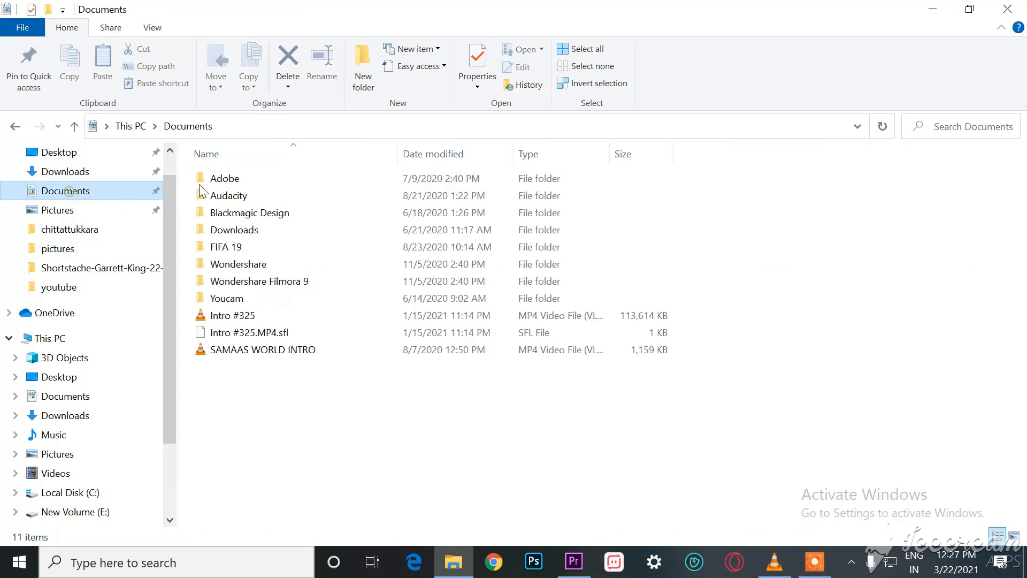
{"action": "left_click", "coordinate": [242, 183]}
{"action": "double_click", "coordinate": [242, 183]}
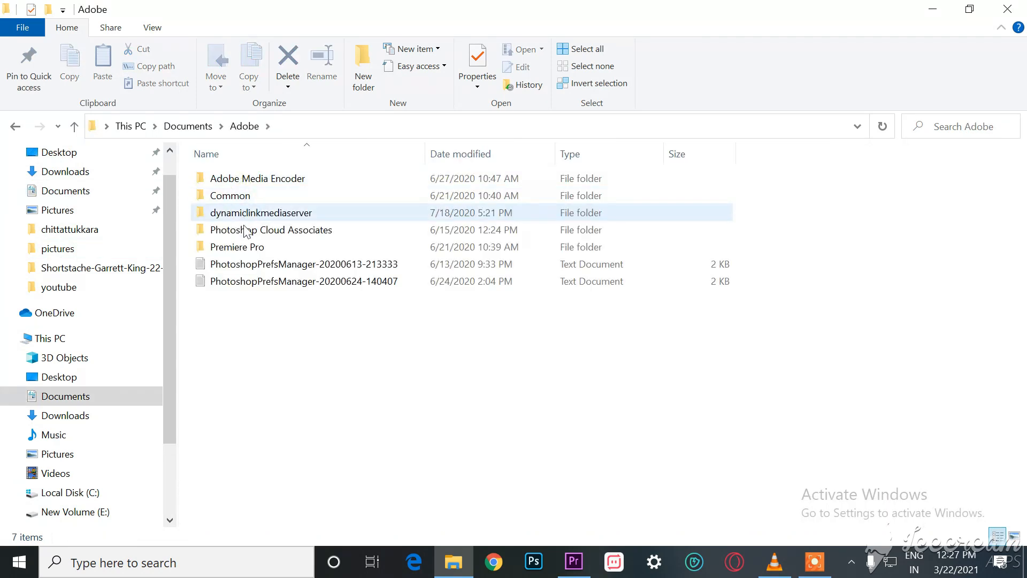
{"action": "double_click", "coordinate": [244, 250]}
{"action": "double_click", "coordinate": [239, 199]}
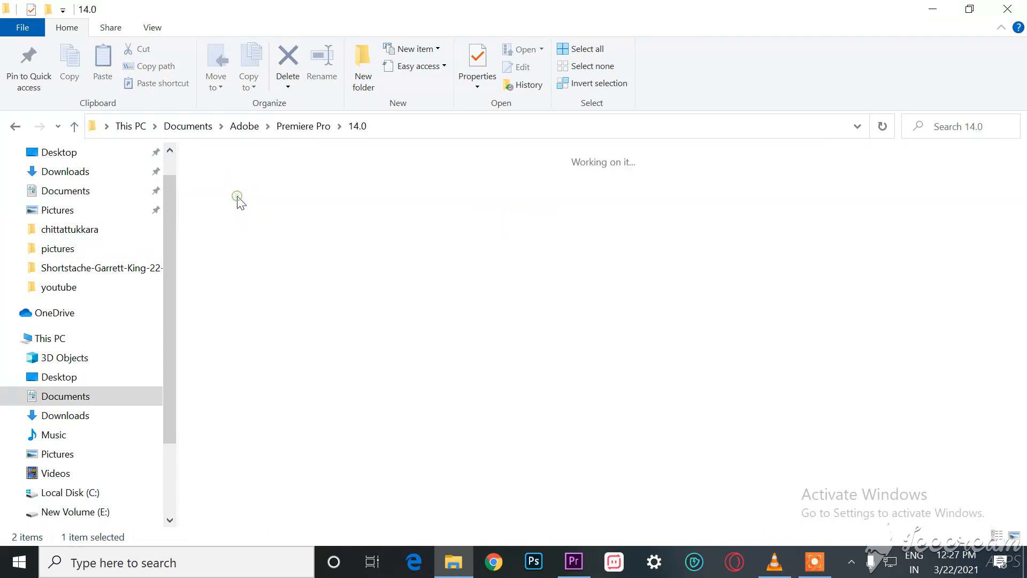
{"action": "left_click_drag", "start_coordinate": [474, 172], "coordinate": [159, 397]}
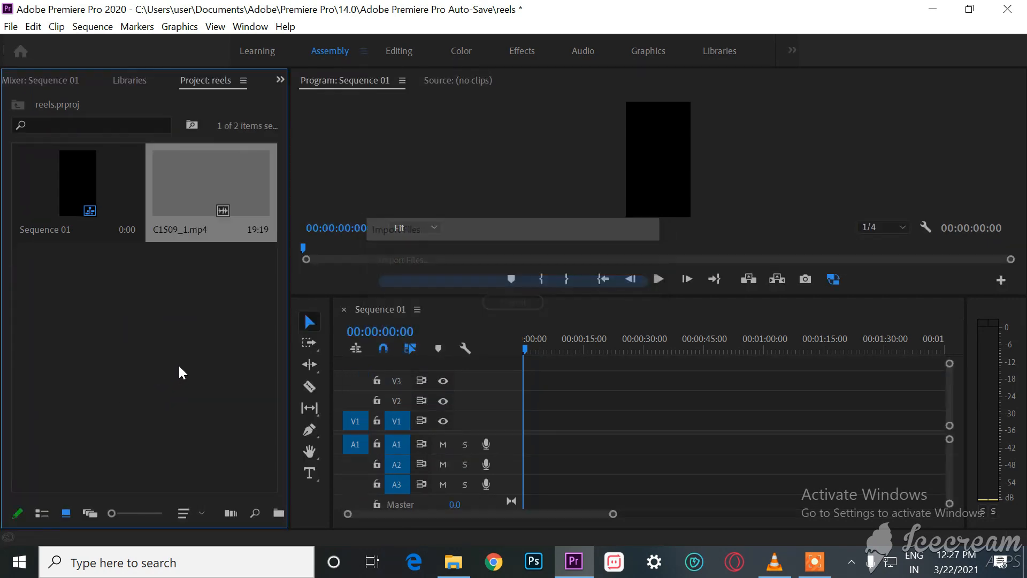
Place the clip C1509_1.mp4 at the start of track V1, keeping the existing sequence settings, and briefly preview it
{"action": "left_click_drag", "start_coordinate": [211, 185], "coordinate": [505, 433]}
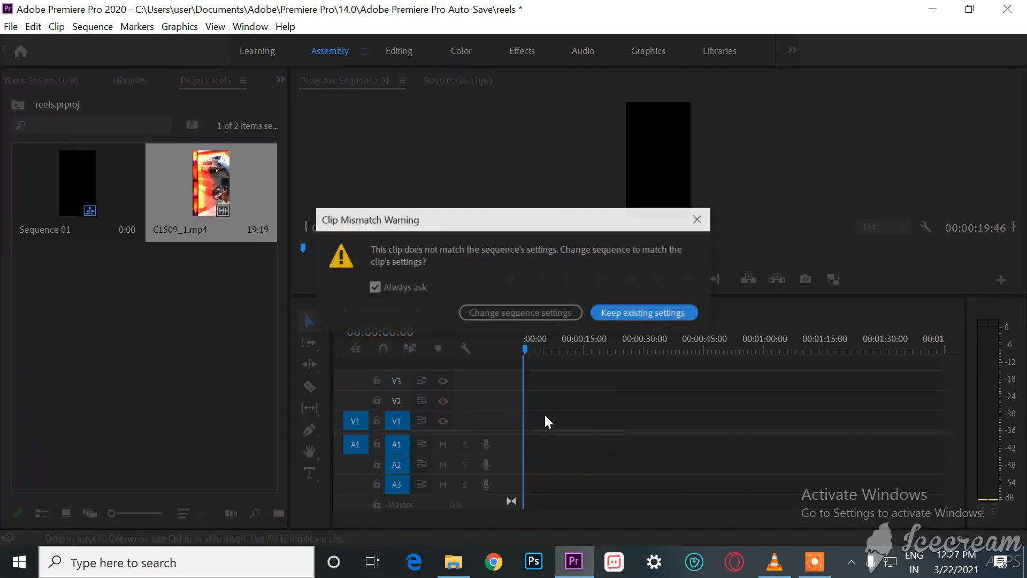
{"action": "left_click", "coordinate": [635, 314]}
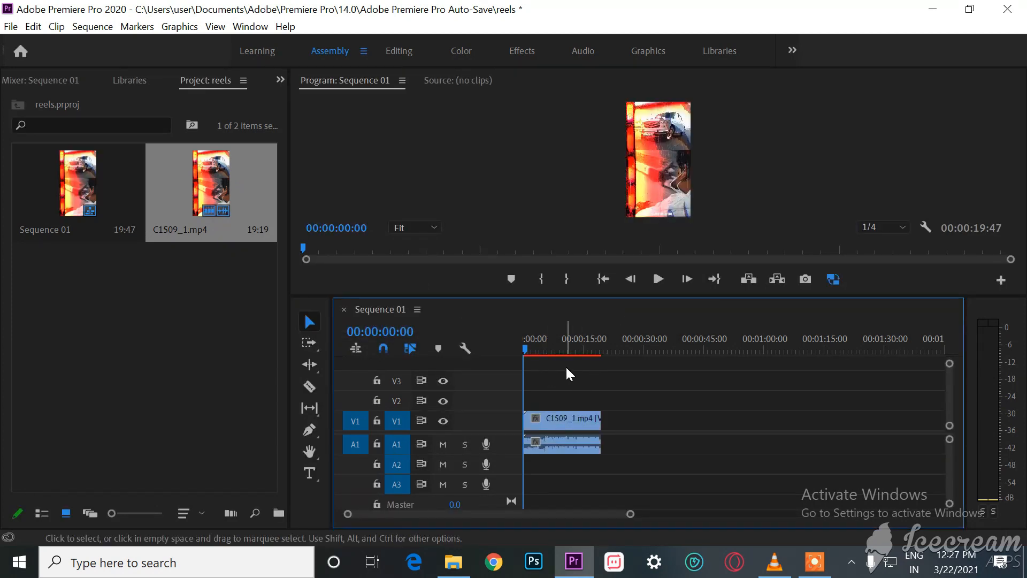
{"action": "left_click", "coordinate": [527, 350]}
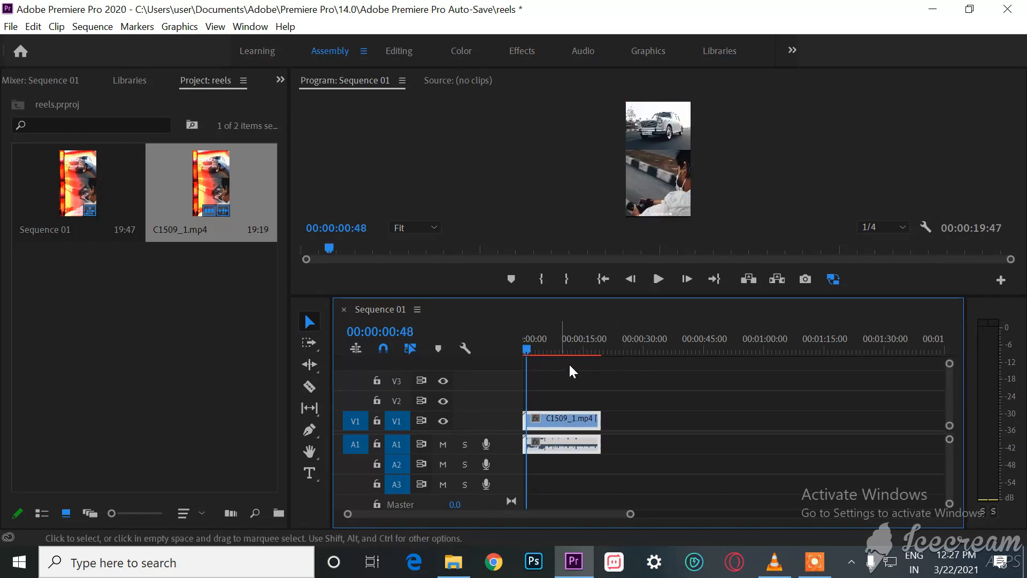
{"action": "left_click", "coordinate": [660, 288]}
{"action": "left_click", "coordinate": [659, 289]}
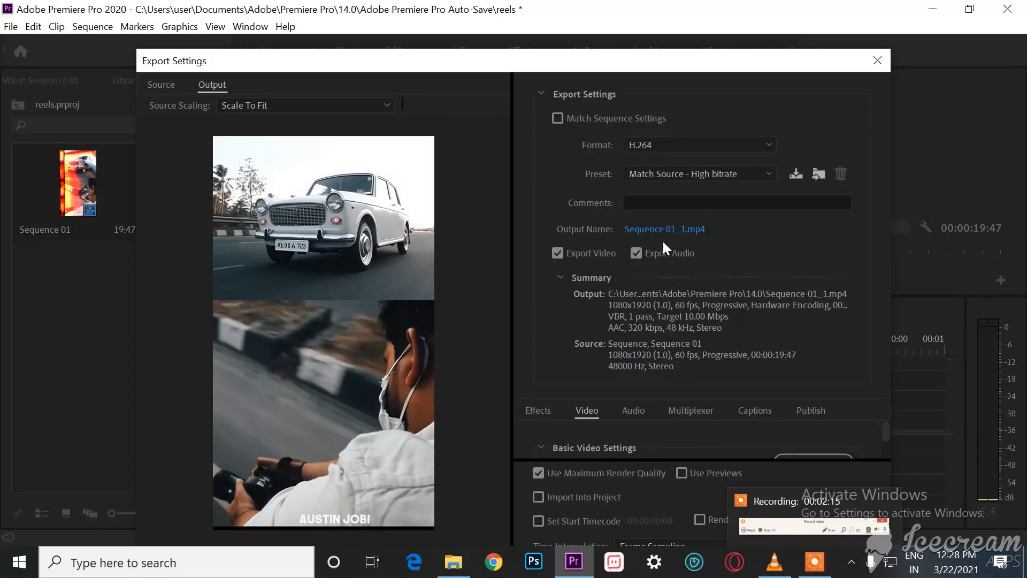
Open the export settings for Sequence 01 and choose the Match Source - High bitrate preset
{"action": "left_click_drag", "start_coordinate": [632, 60], "coordinate": [611, 11]}
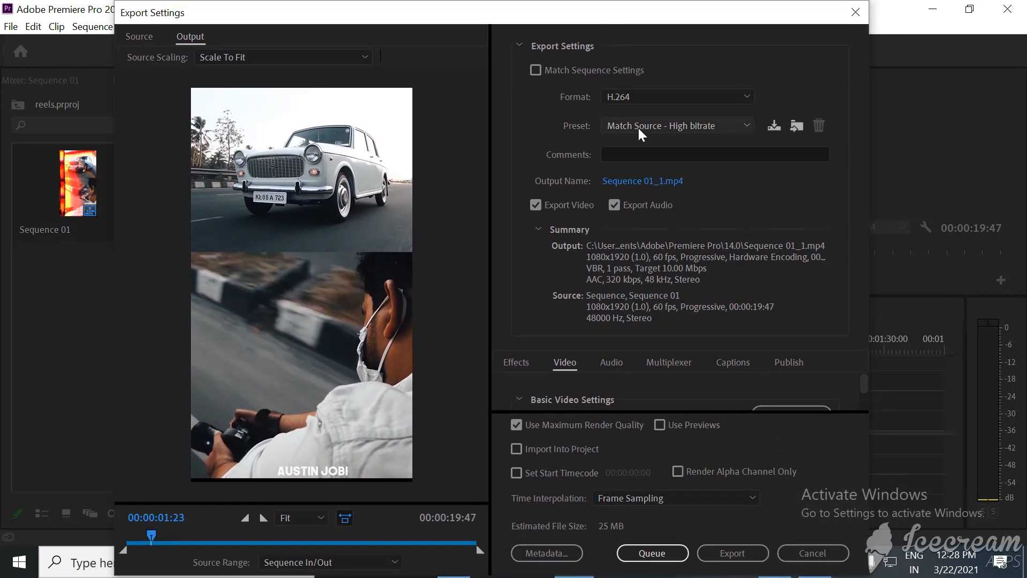
{"action": "left_click", "coordinate": [638, 128]}
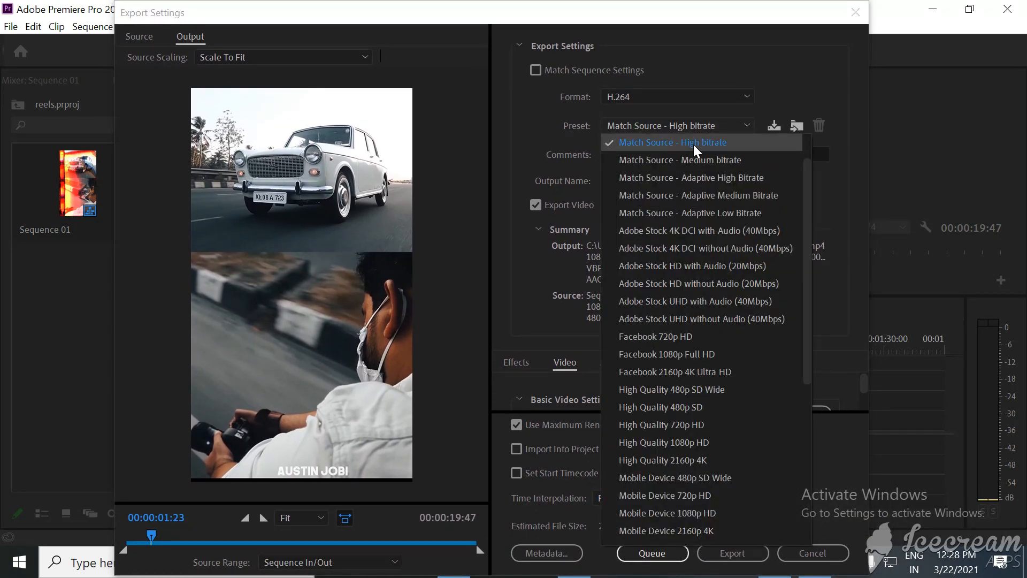
{"action": "left_click", "coordinate": [693, 143]}
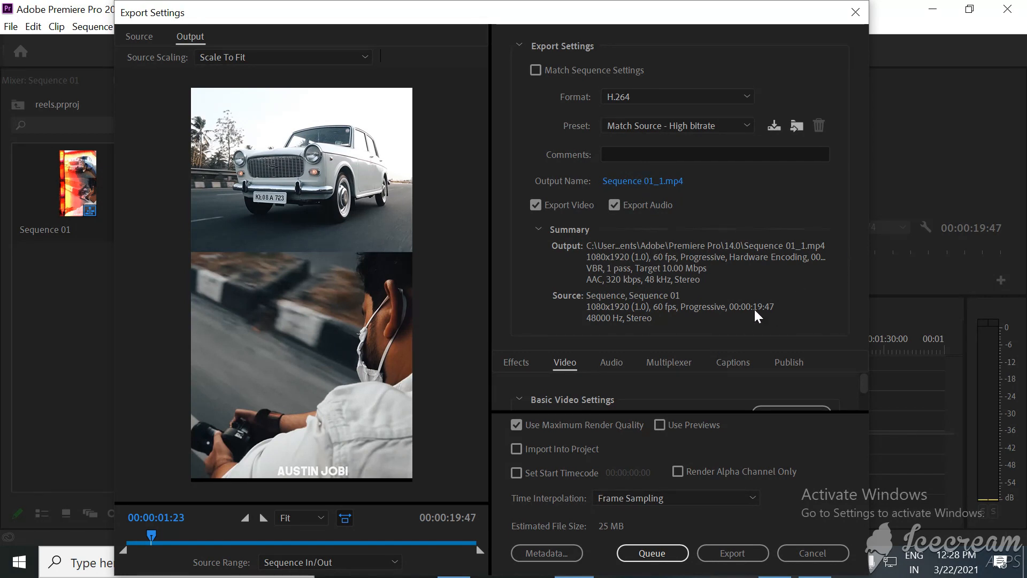
Enable Render at Maximum Depth in the video export settings
{"action": "scroll", "coordinate": [524, 391], "scroll_direction": "down", "scroll_amount": 3}
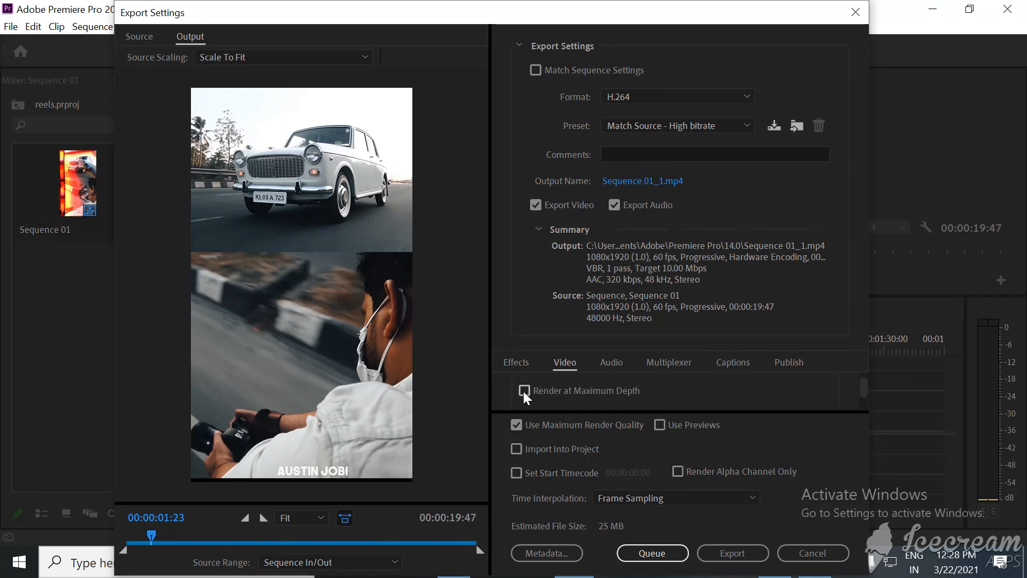
{"action": "scroll", "coordinate": [695, 387], "scroll_direction": "down", "scroll_amount": 2}
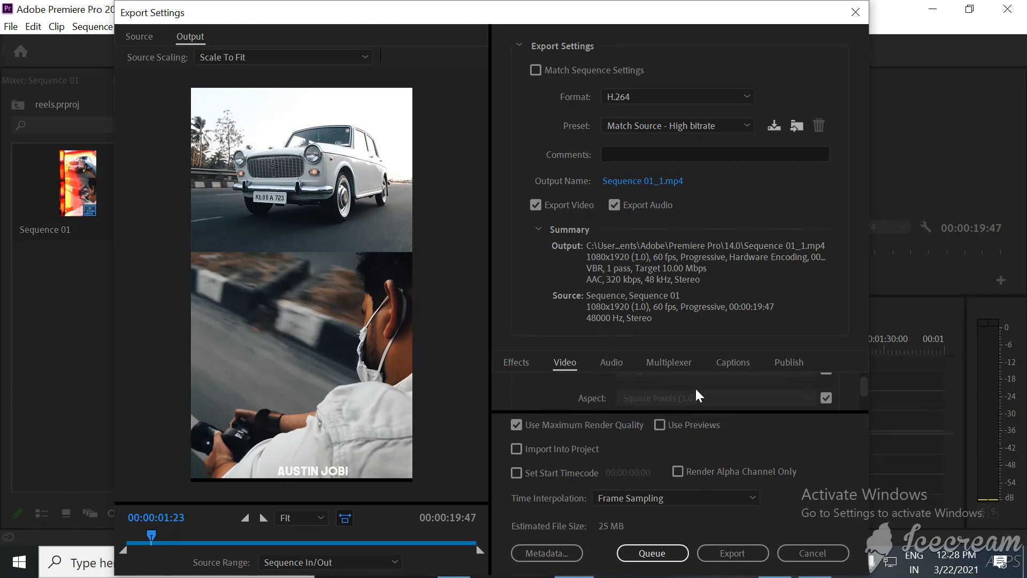
{"action": "scroll", "coordinate": [694, 390], "scroll_direction": "up", "scroll_amount": 2}
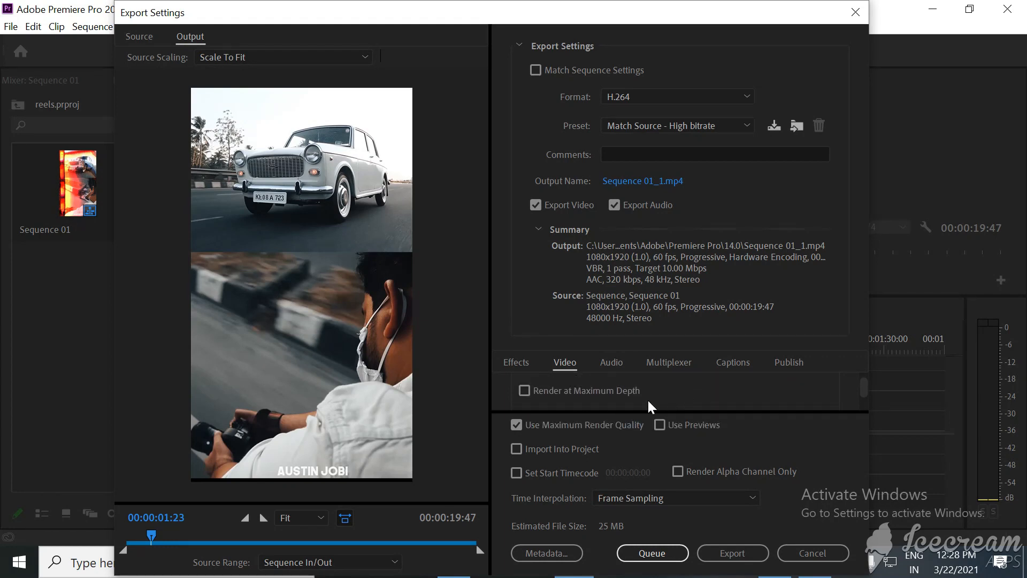
{"action": "left_click", "coordinate": [522, 391]}
Set the bitrate encoding to VBR, 2 pass, with a target bitrate of 8 Mbps
{"action": "scroll", "coordinate": [756, 392], "scroll_direction": "down", "scroll_amount": 3}
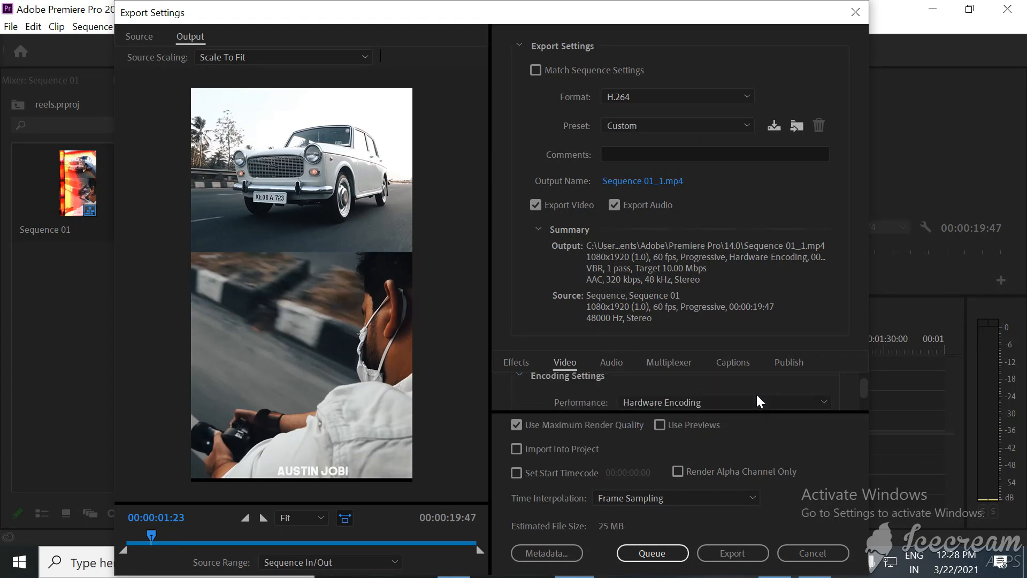
{"action": "scroll", "coordinate": [756, 393], "scroll_direction": "down", "scroll_amount": 5}
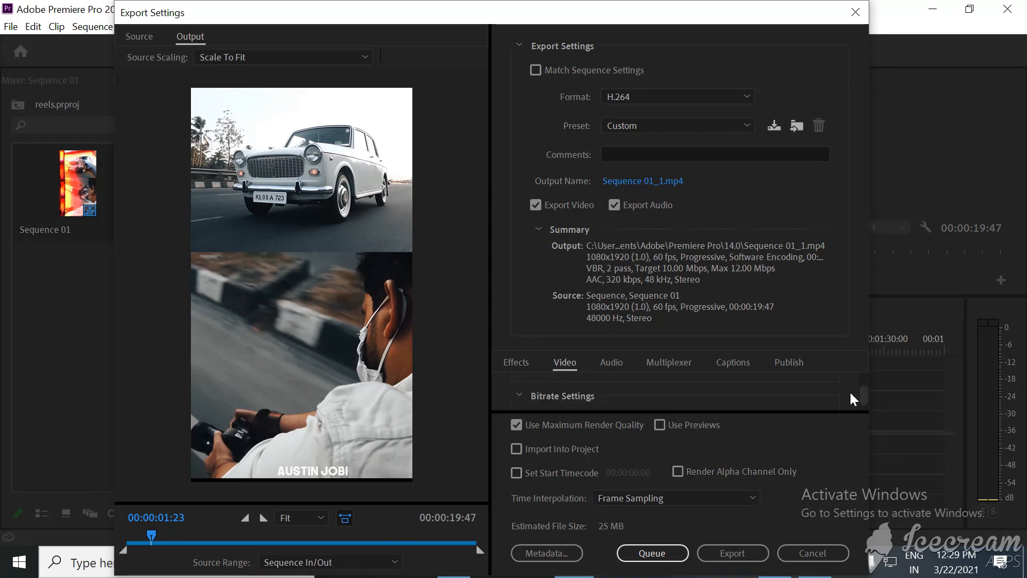
{"action": "scroll", "coordinate": [836, 396], "scroll_direction": "down", "scroll_amount": 3}
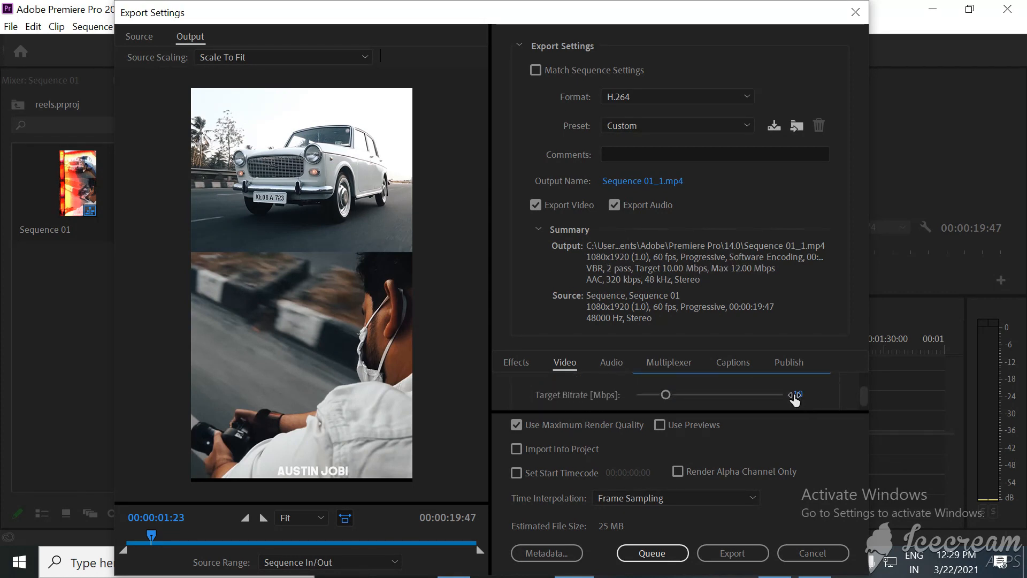
{"action": "left_click", "coordinate": [807, 394]}
{"action": "type", "text": "8"}
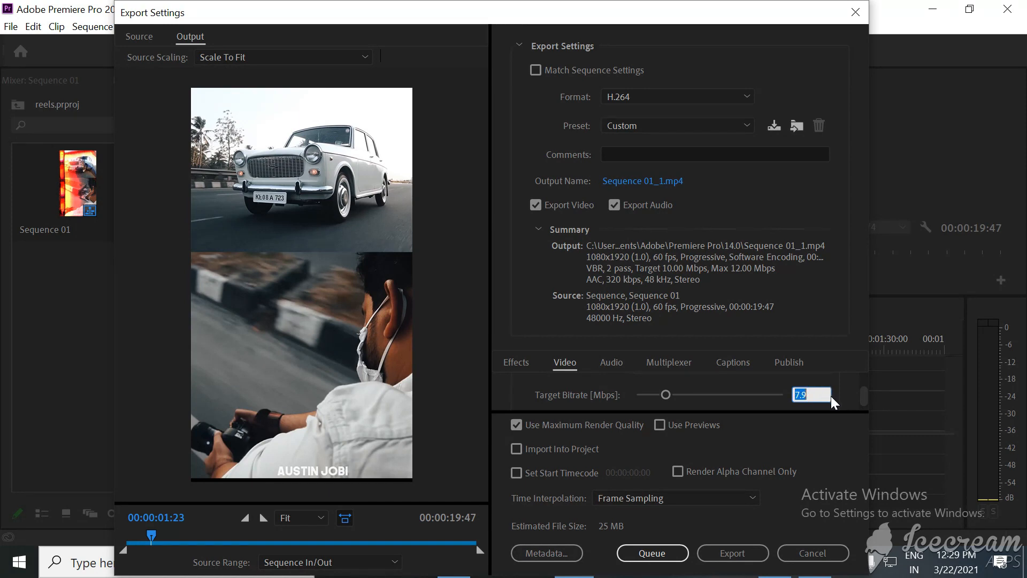
Set the maximum bitrate of the video export to 8 Mbps
{"action": "scroll", "coordinate": [833, 397], "scroll_direction": "up", "scroll_amount": 1}
{"action": "scroll", "coordinate": [843, 394], "scroll_direction": "down", "scroll_amount": 1}
{"action": "scroll", "coordinate": [844, 396], "scroll_direction": "down", "scroll_amount": 1}
{"action": "left_click", "coordinate": [801, 401]}
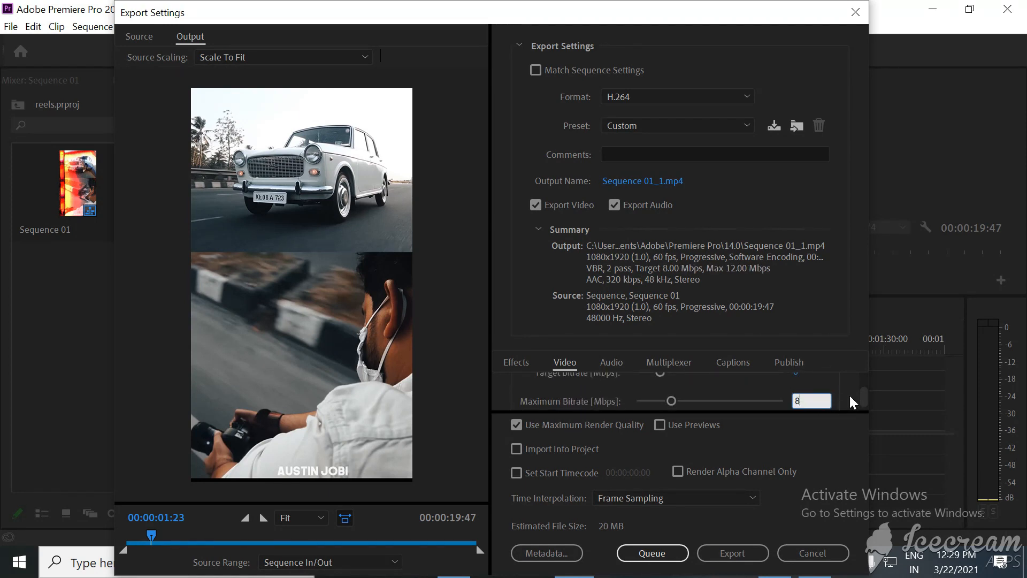
{"action": "scroll", "coordinate": [849, 394], "scroll_direction": "down", "scroll_amount": 3}
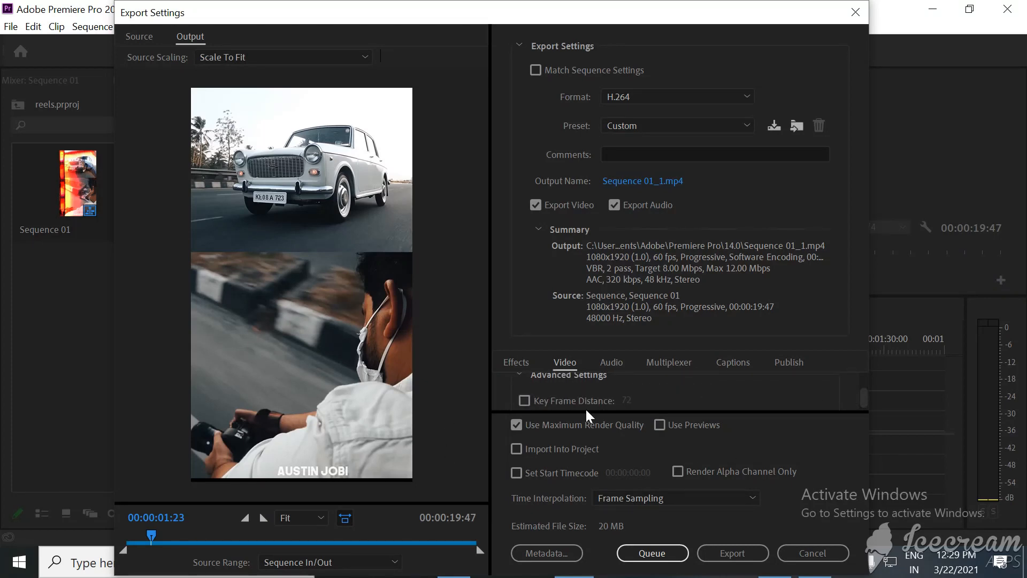
Start saving the custom export settings as a preset, and cancel both the preset naming and the export
{"action": "left_click", "coordinate": [774, 126]}
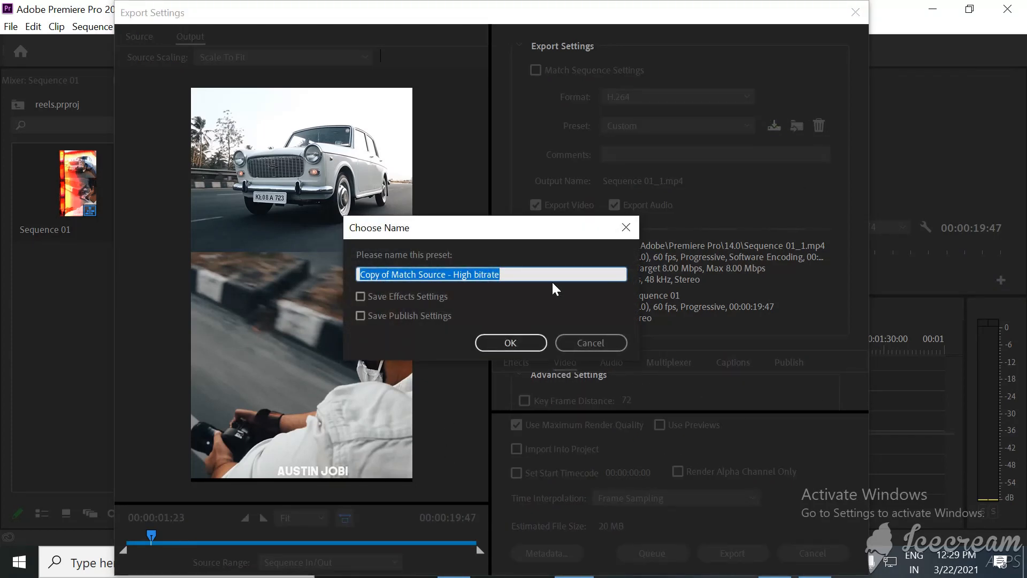
{"action": "left_click", "coordinate": [600, 342]}
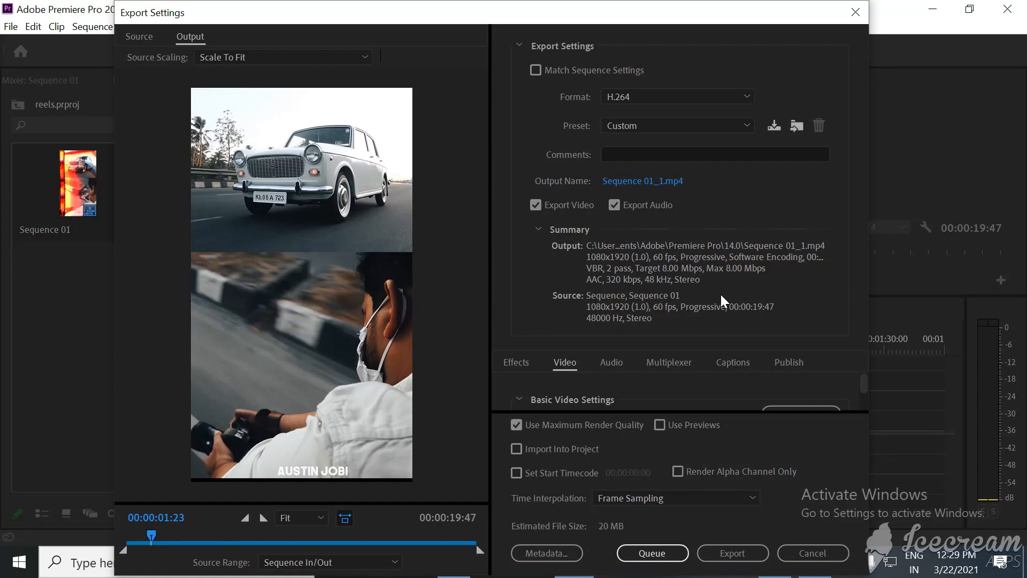
{"action": "left_click", "coordinate": [829, 555]}
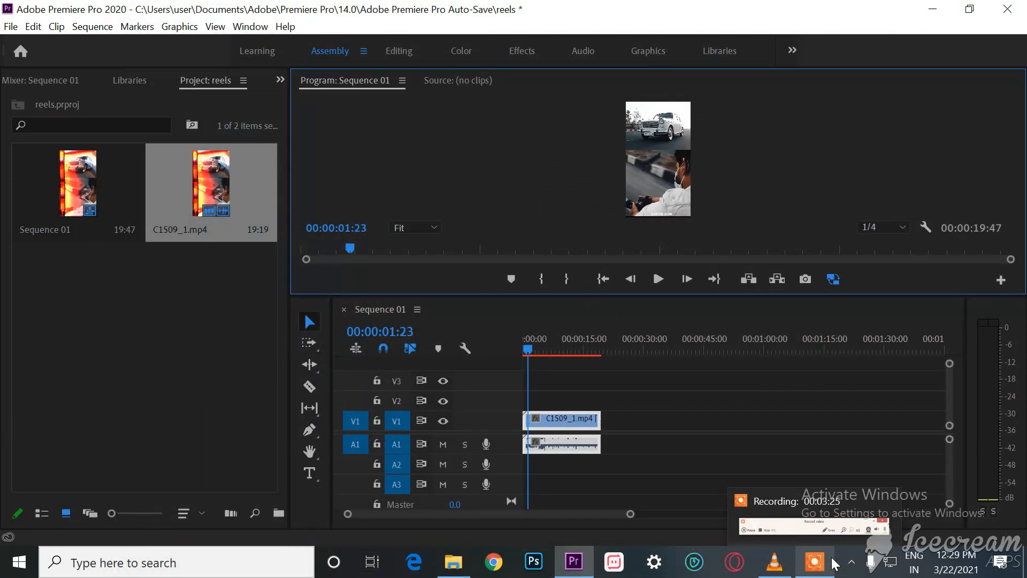